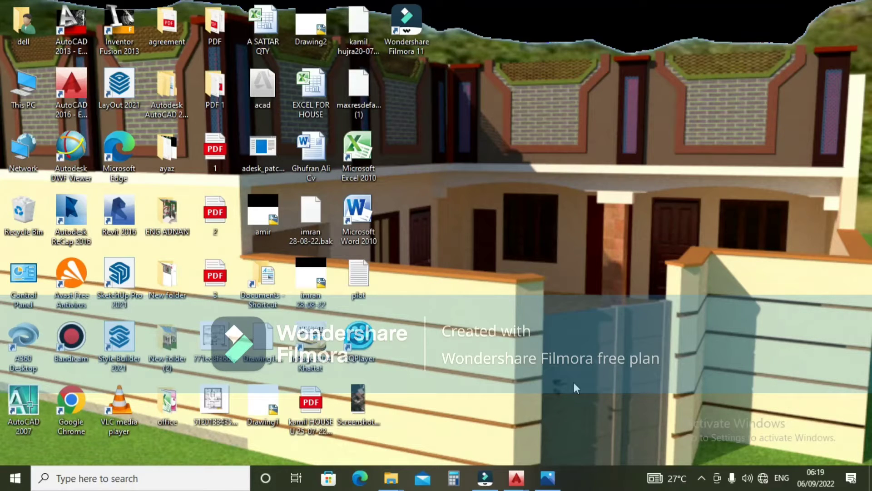
Step: Bring the AutoCAD 2016 window forward and maximize it to full screen
{"action": "left_click", "coordinate": [515, 478]}
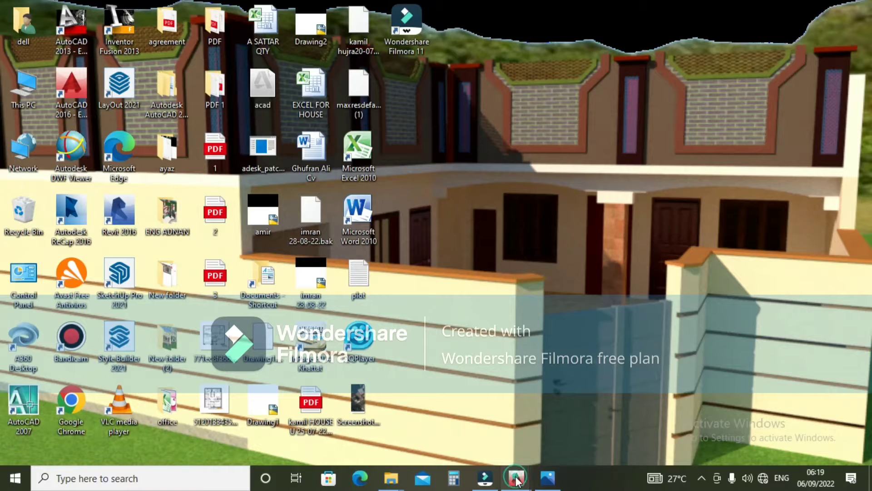
{"action": "left_click", "coordinate": [454, 432]}
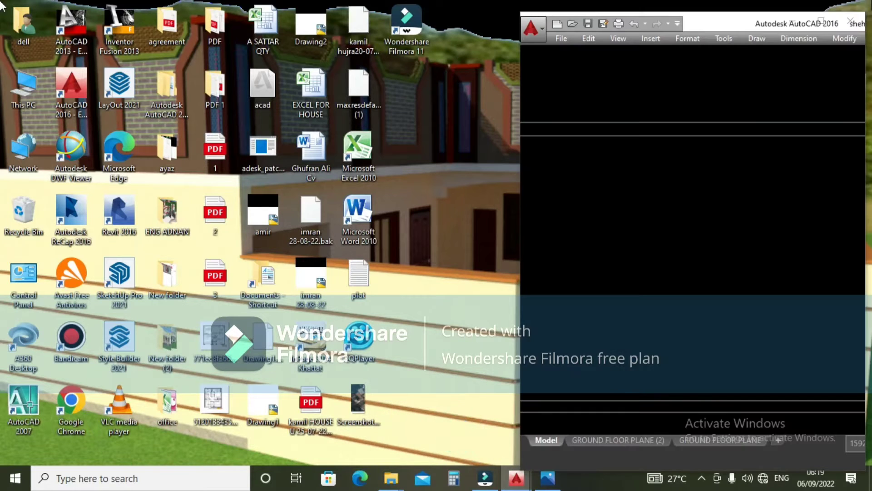
{"action": "left_click", "coordinate": [822, 23]}
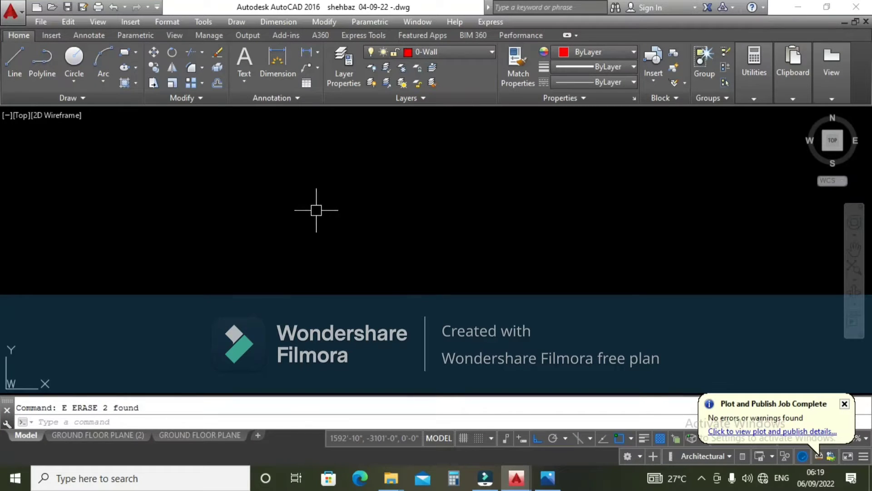
Step: Draw a small rough rectangle on the canvas using REC and two corner points
{"action": "type", "text": "REC"}
{"action": "key", "text": "Return"}
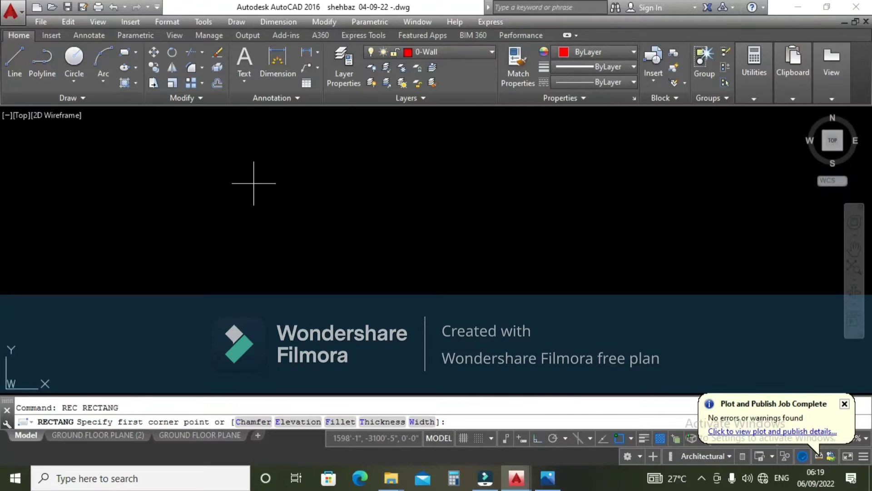
{"action": "left_click", "coordinate": [250, 156]}
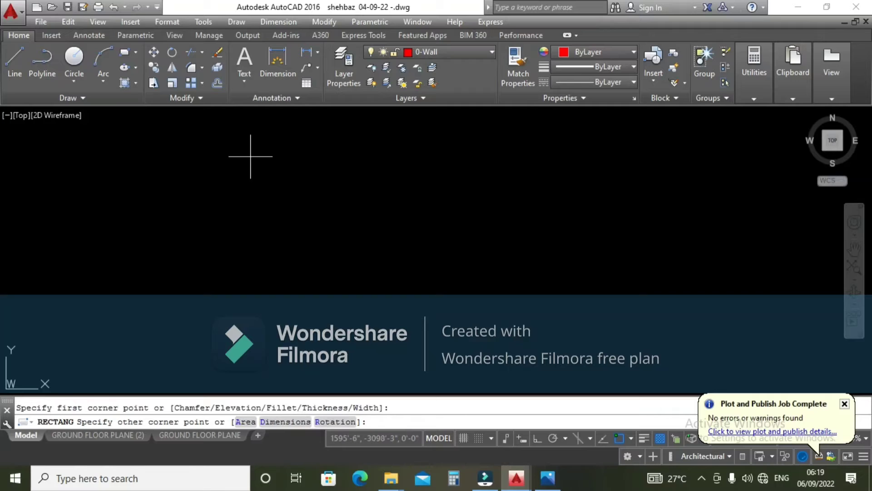
{"action": "left_click", "coordinate": [320, 191]}
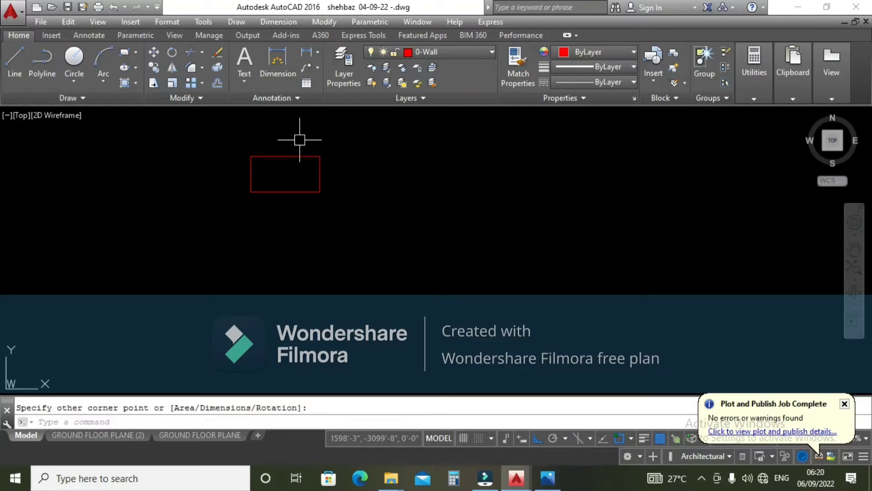
Step: Erase the rough red rectangle from the canvas
{"action": "key", "text": "Escape"}
{"action": "left_click", "coordinate": [269, 157]}
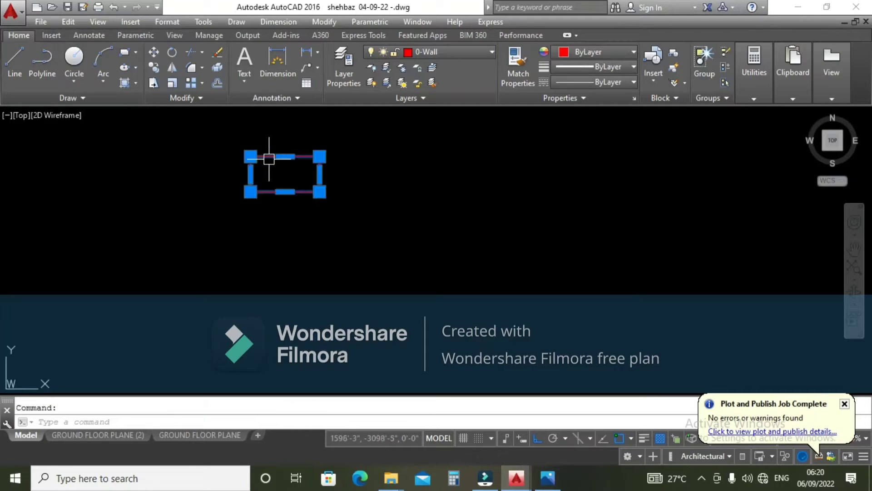
{"action": "type", "text": "E"}
{"action": "key", "text": "Return"}
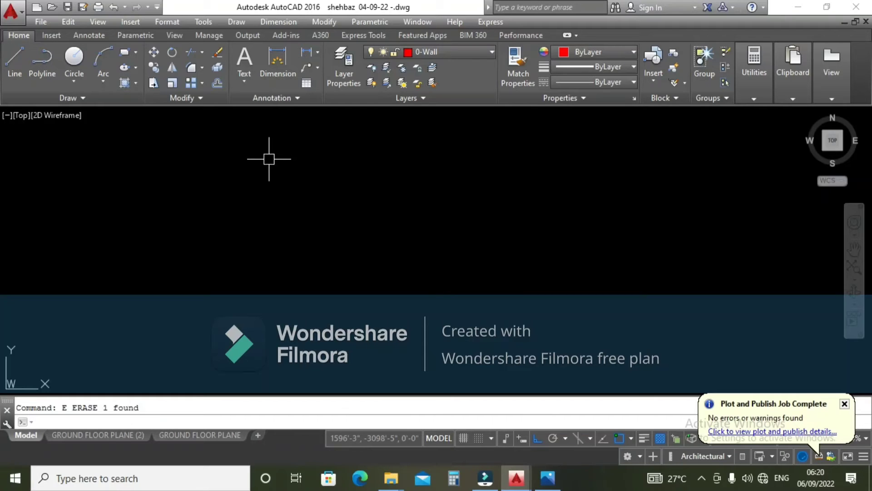
Step: Redraw the display and start a new rectangle with REC
{"action": "type", "text": "r"}
{"action": "key", "text": "Return"}
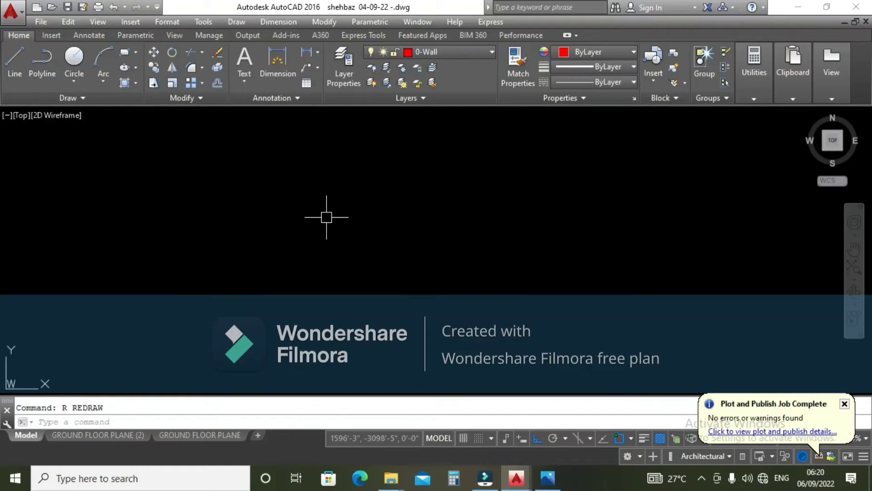
{"action": "type", "text": "RE"}
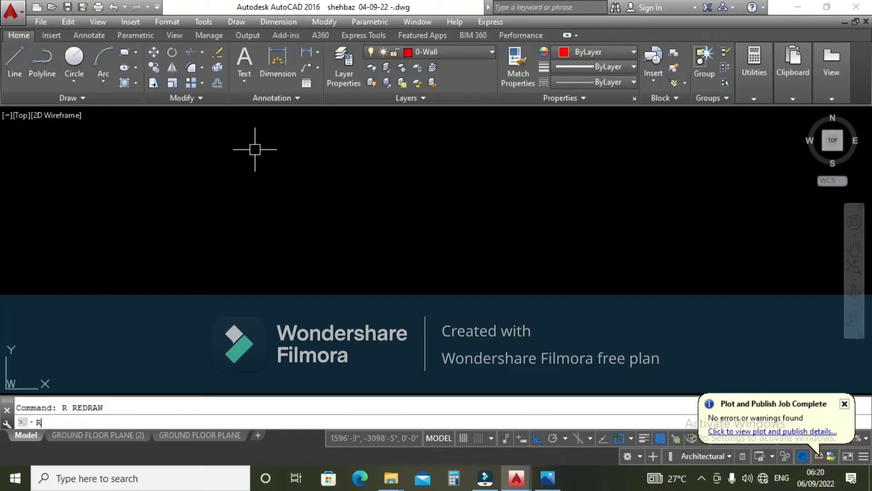
{"action": "type", "text": "C"}
{"action": "key", "text": "Return"}
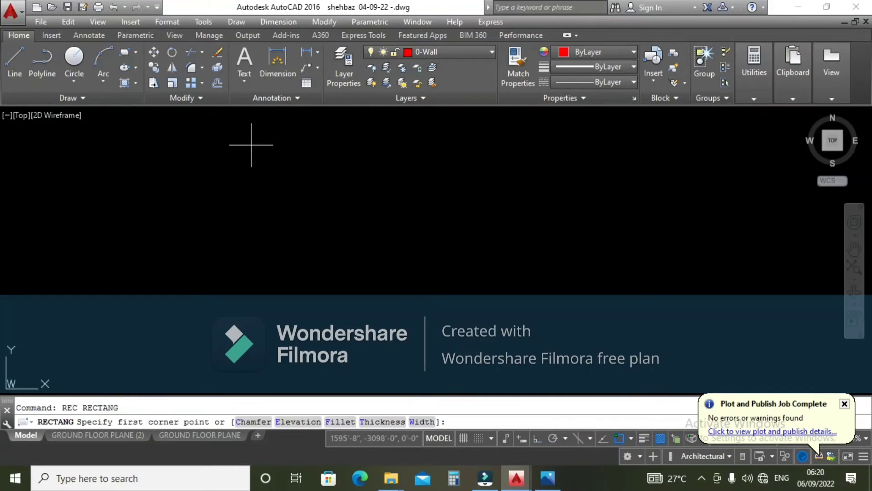
{"action": "left_click", "coordinate": [251, 146]}
{"action": "scroll", "coordinate": [231, 190], "scroll_direction": "down", "scroll_amount": 1}
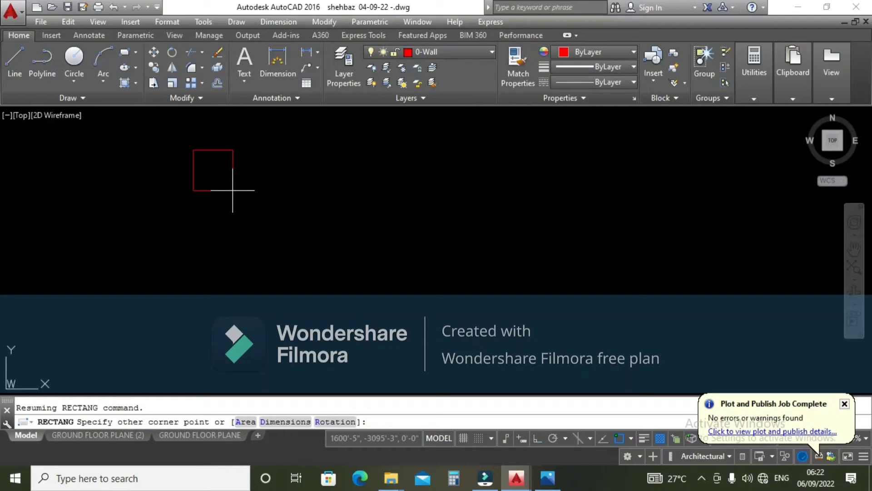
{"action": "type", "text": "@"}
{"action": "type", "text": "20',"}
{"action": "type", "text": "10"}
{"action": "type", "text": "'"}
Step: Complete the 20' by 10' rectangle and cancel the leftover rectangle prompt
{"action": "key", "text": "Return"}
{"action": "key", "text": "Return"}
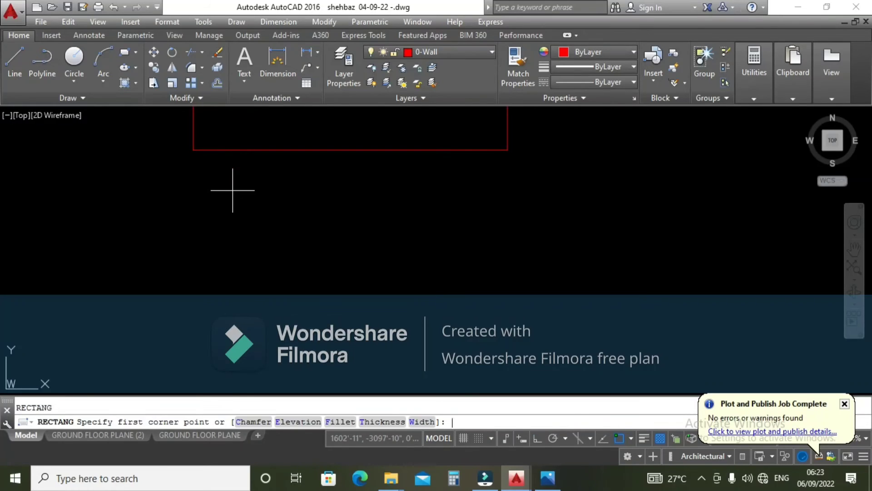
{"action": "scroll", "coordinate": [345, 184], "scroll_direction": "down", "scroll_amount": 4}
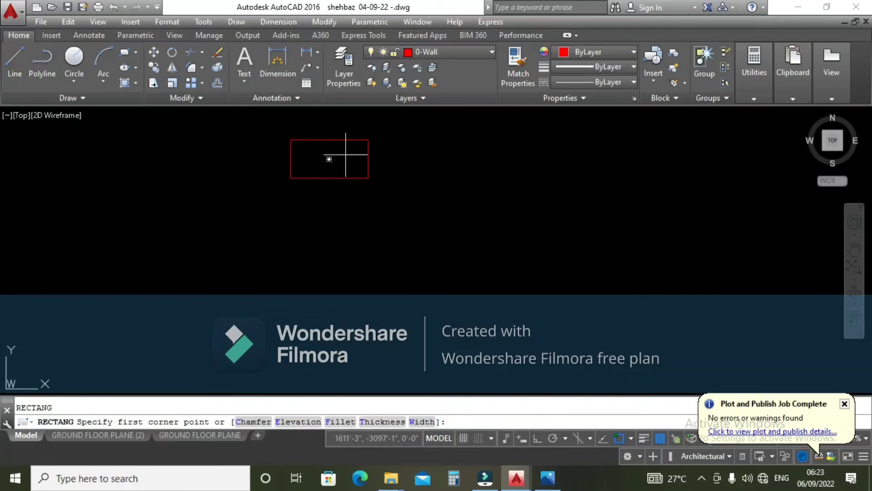
{"action": "scroll", "coordinate": [317, 136], "scroll_direction": "up", "scroll_amount": 2}
{"action": "type", "text": "DA"}
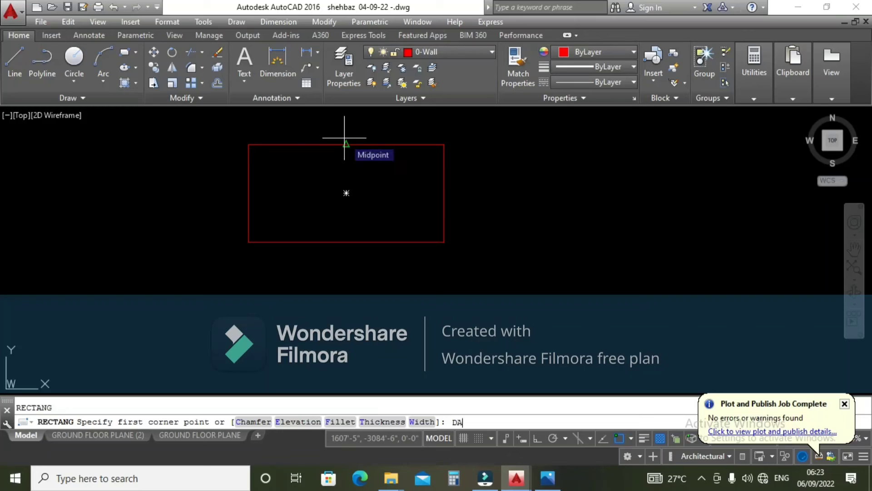
{"action": "type", "text": "30'1"}
{"action": "key", "text": "Return"}
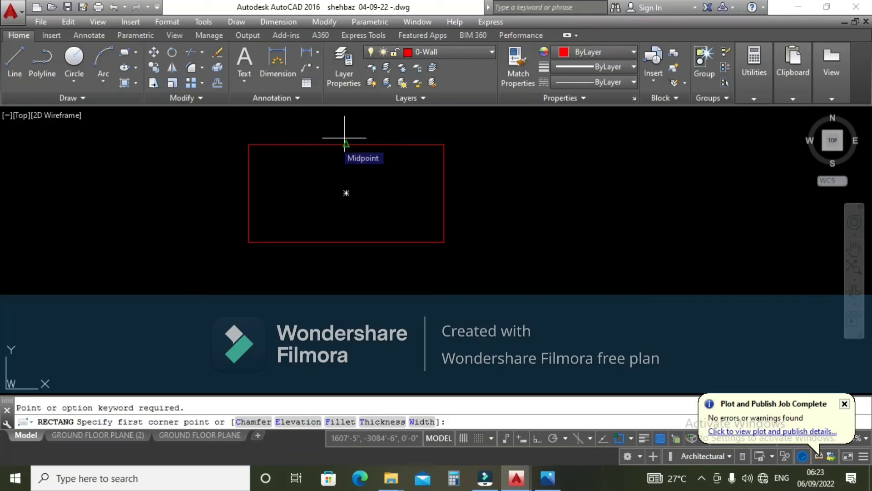
{"action": "key", "text": "Escape"}
Step: Add aligned dimensions of 20' above the top edge and 10' beside the left edge
{"action": "type", "text": "DIMA"}
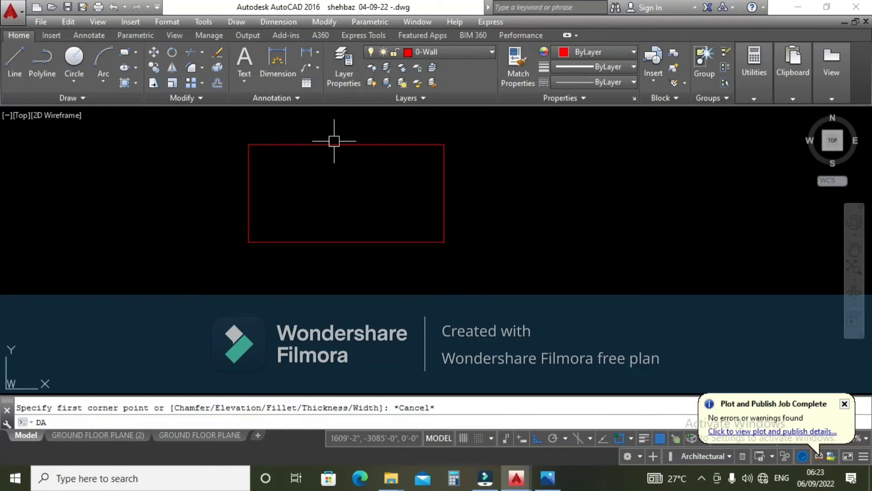
{"action": "type", "text": "L"}
{"action": "key", "text": "Return"}
{"action": "left_click", "coordinate": [343, 142]}
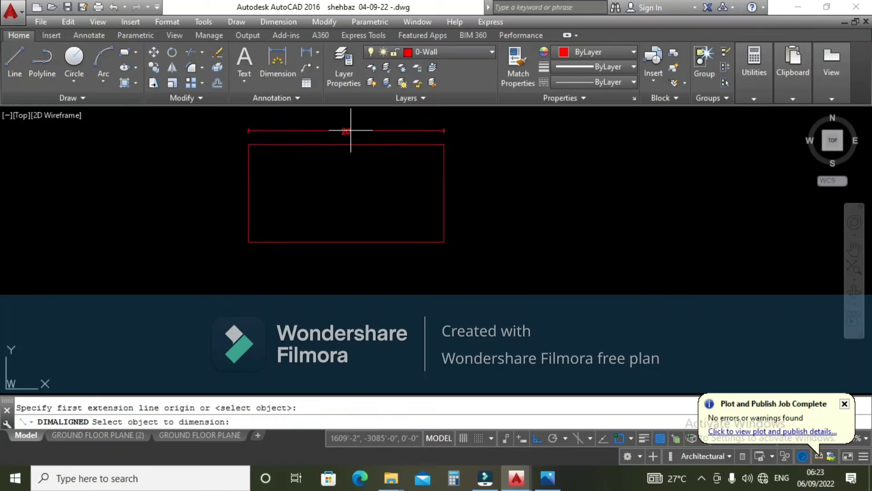
{"action": "scroll", "coordinate": [350, 132], "scroll_direction": "up", "scroll_amount": 2}
{"action": "left_click", "coordinate": [350, 130]}
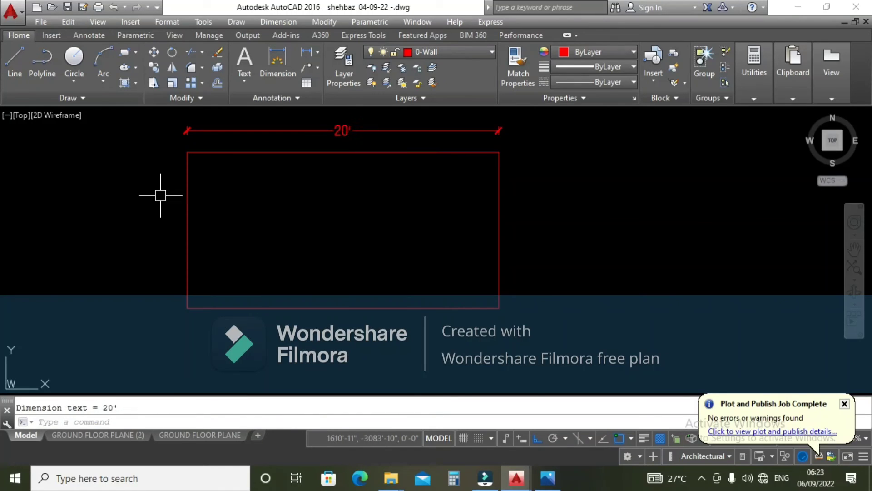
{"action": "key", "text": "Return"}
{"action": "key", "text": "Return"}
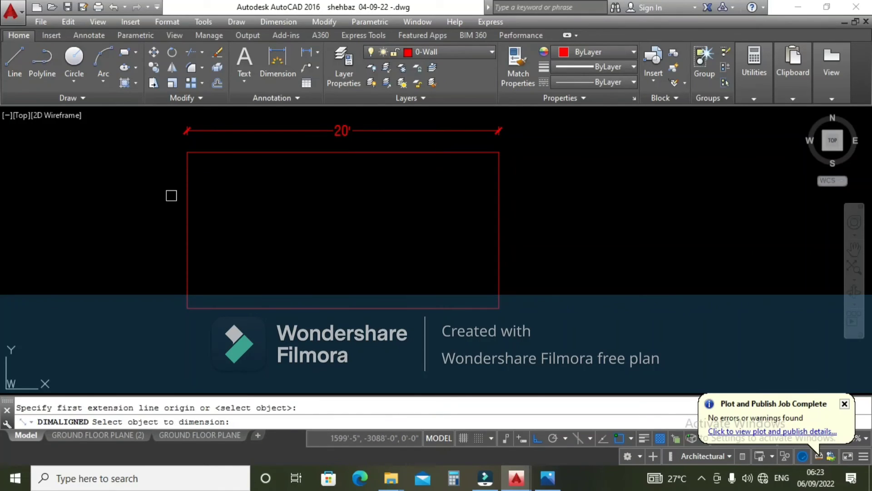
{"action": "left_click", "coordinate": [187, 195]}
{"action": "left_click", "coordinate": [156, 193]}
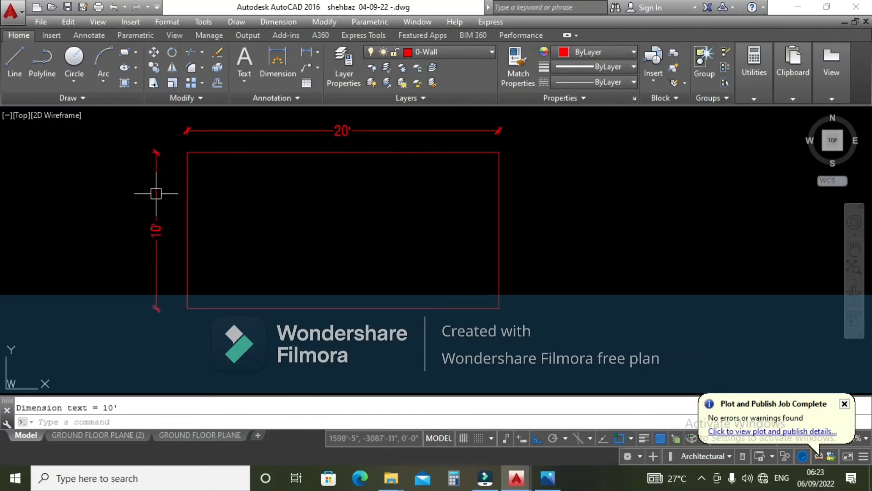